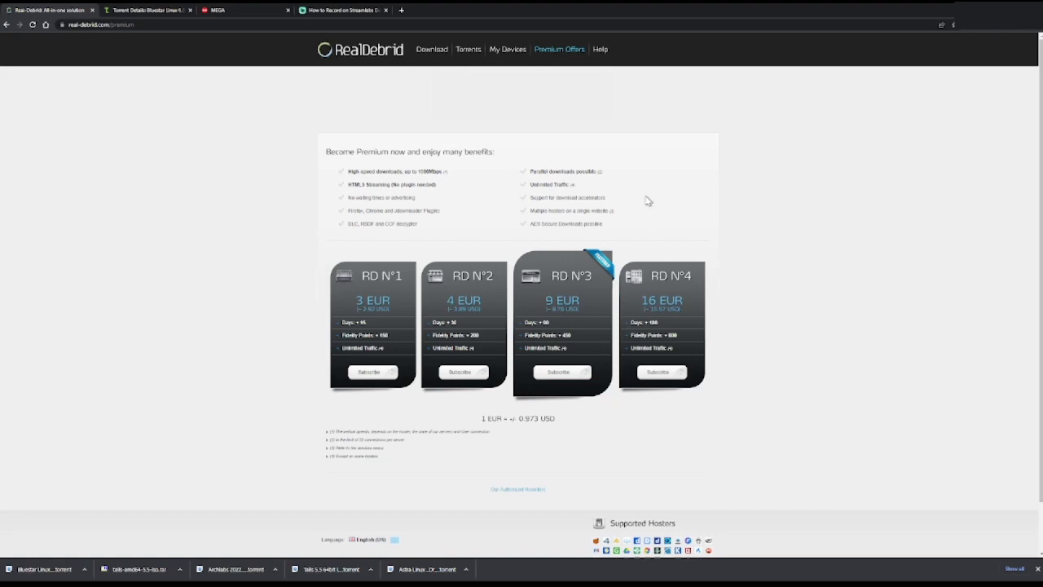
Step: Paste the mega.nz link on the Download page and unrestrict it, getting a direct link for example.txt
left_click(442, 54)
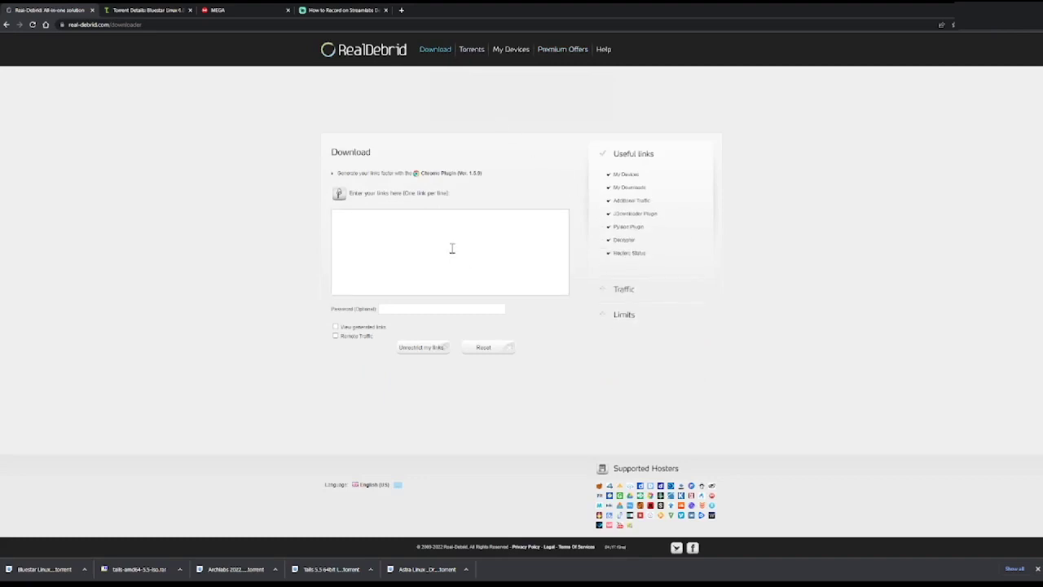
key("ctrl+v")
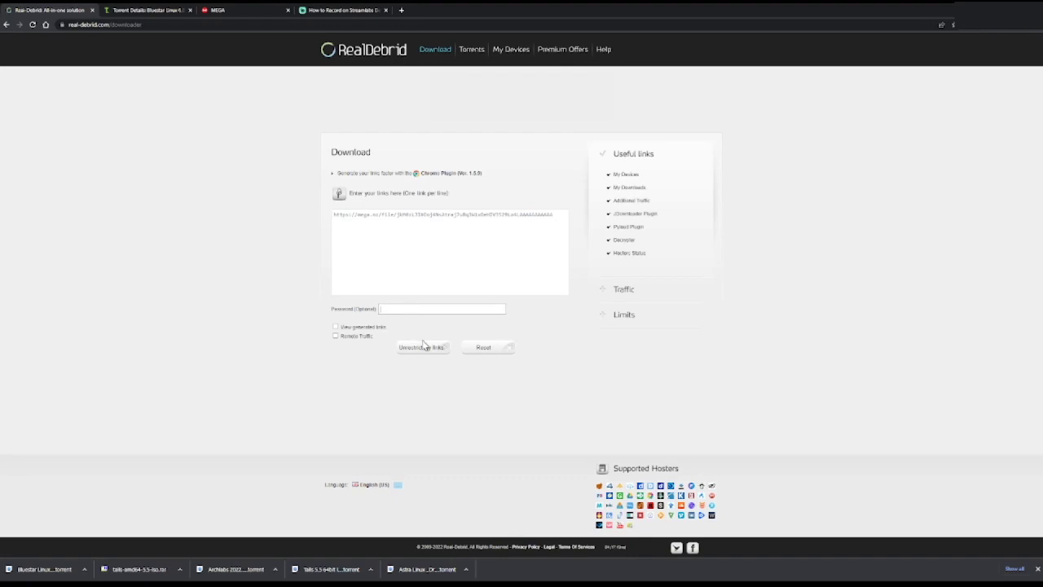
left_click(423, 348)
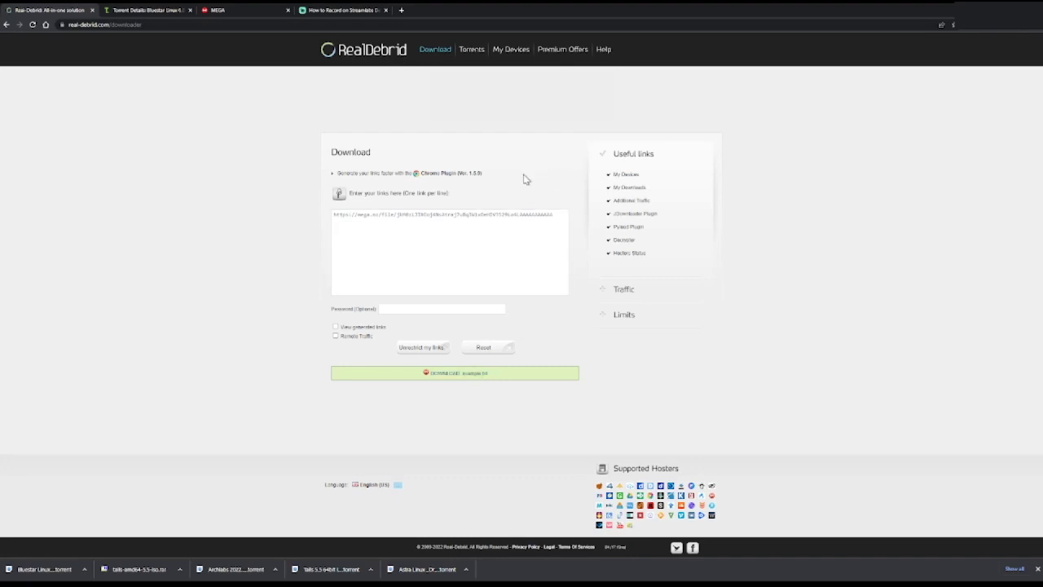
Step: Upload the ArchLabs .torrent file, convert it, and start the torrent with all files
left_click(471, 50)
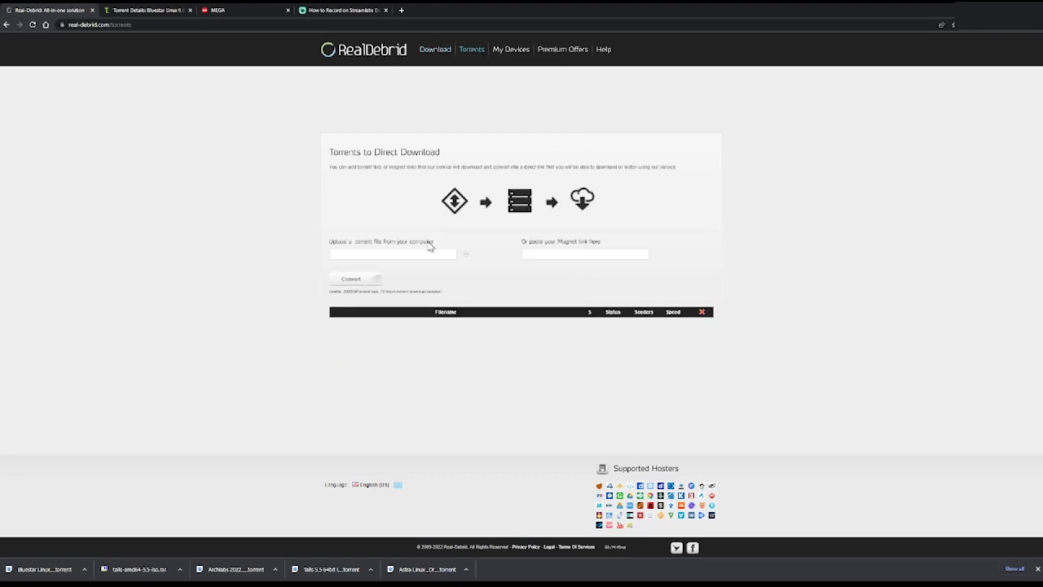
left_click(540, 251)
left_click(444, 255)
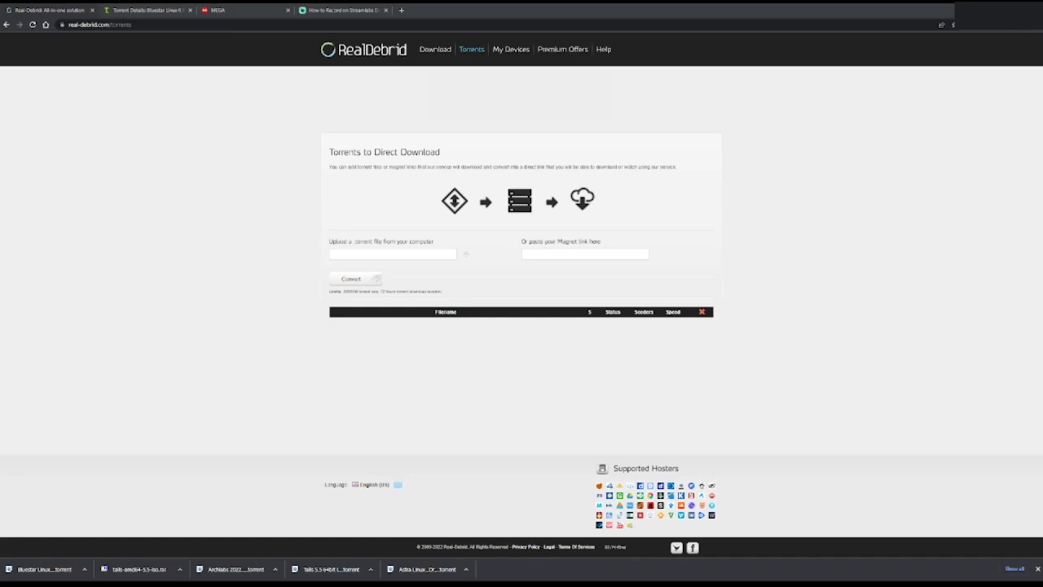
key("alt+Tab")
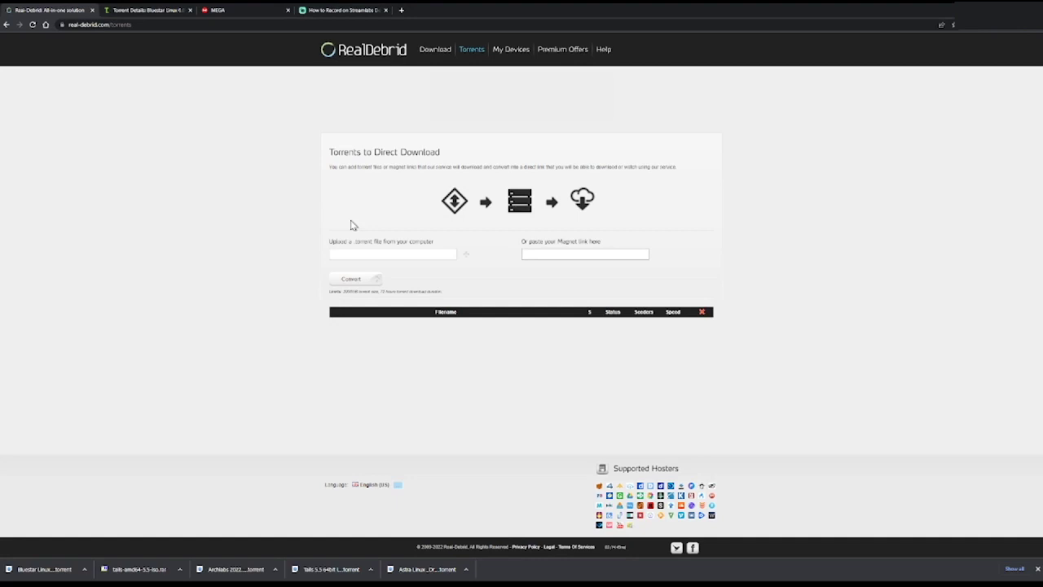
left_click(372, 282)
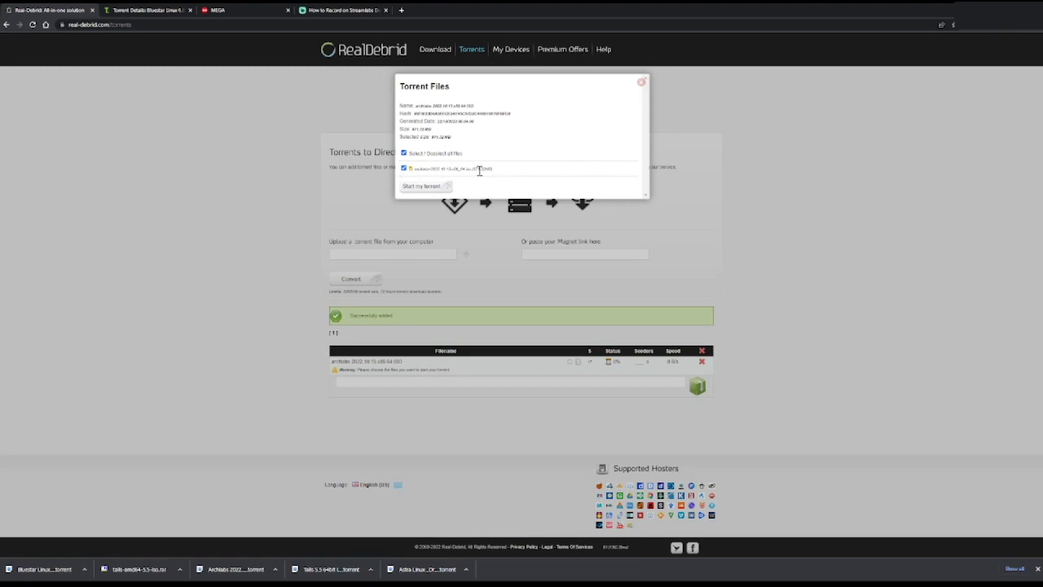
left_click(436, 188)
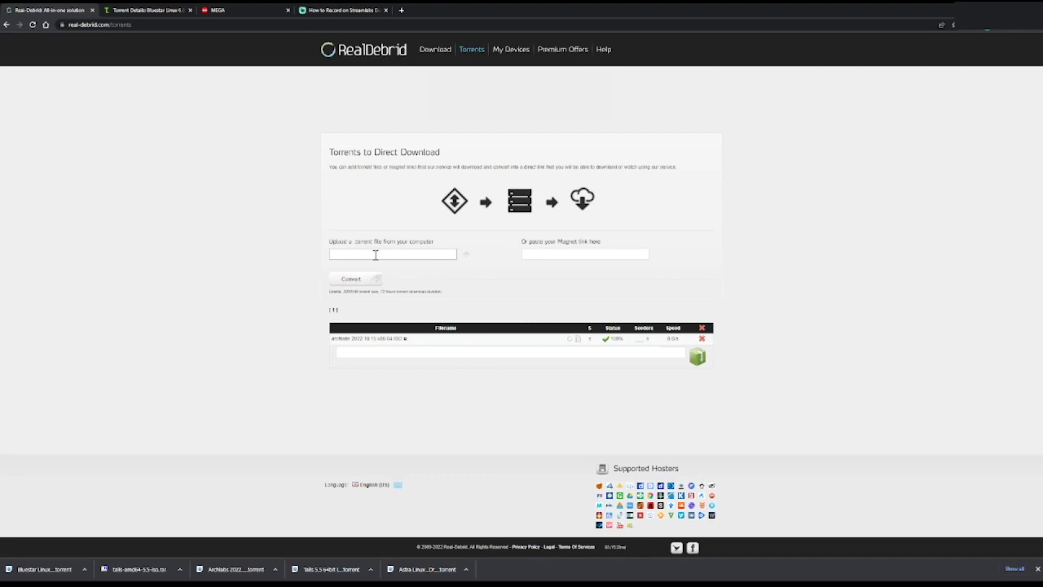
Step: Upload the Bluestar Linux .torrent file, convert it, and start it with all files
left_click(465, 255)
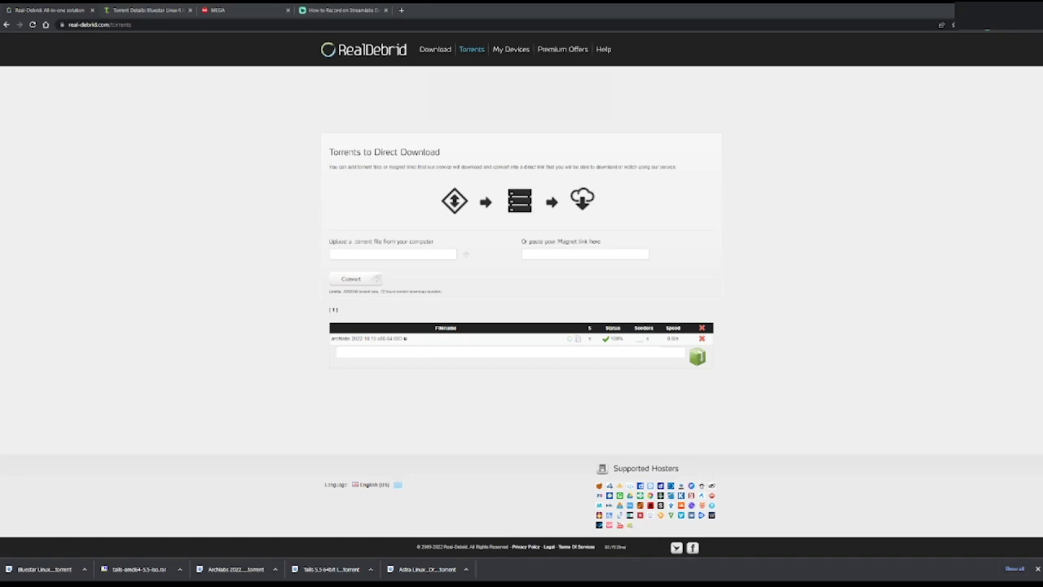
key("Escape")
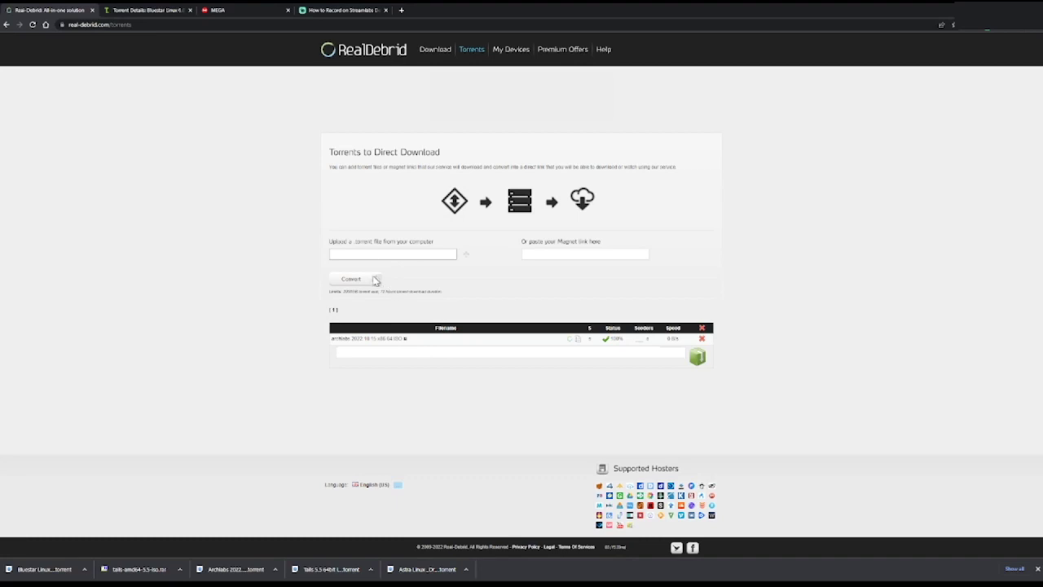
left_click(376, 280)
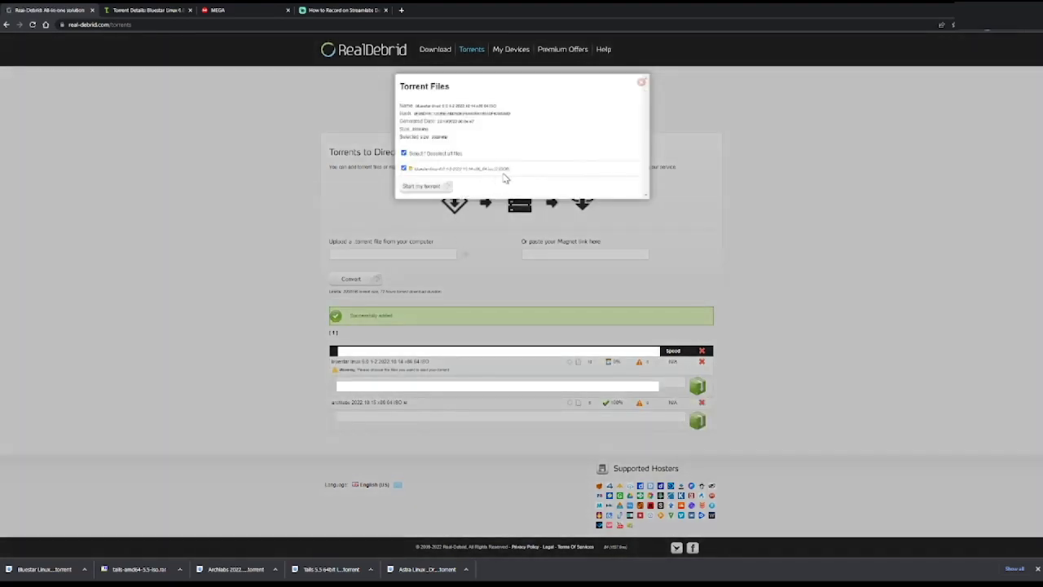
left_click(421, 186)
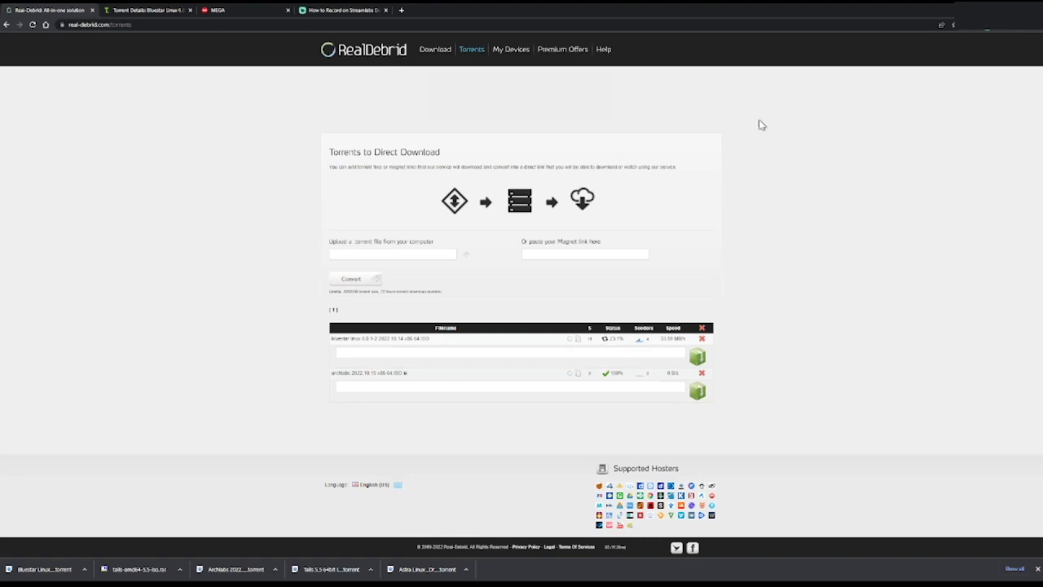
left_click_drag(759, 125, 773, 399)
left_click(774, 406)
left_click_drag(799, 436, 382, 103)
left_click(389, 86)
mouse_move(598, 163)
left_mouse_down()
mouse_move(806, 410)
mouse_move(401, 79)
mouse_move(704, 256)
mouse_move(773, 383)
left_mouse_up()
left_click(806, 410)
left_click(403, 79)
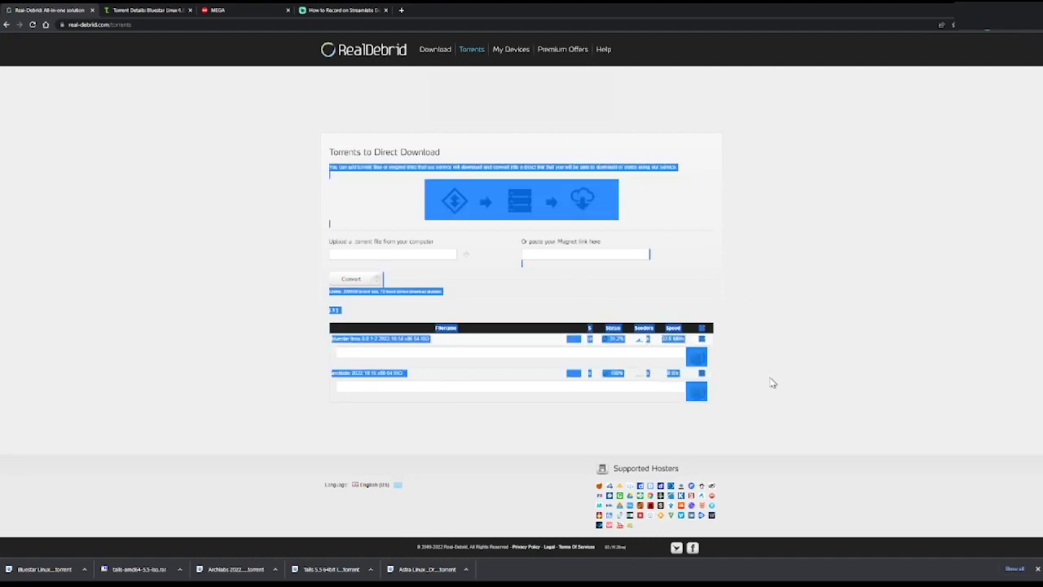
left_click(784, 414)
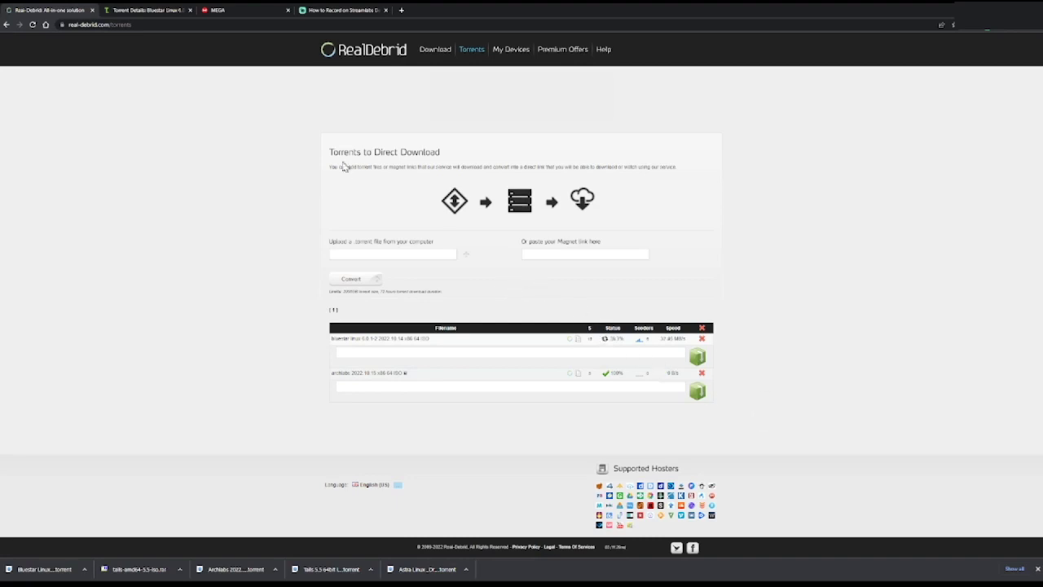
mouse_move(305, 107)
left_mouse_down()
mouse_move(701, 372)
mouse_move(741, 412)
left_mouse_up()
left_click(741, 411)
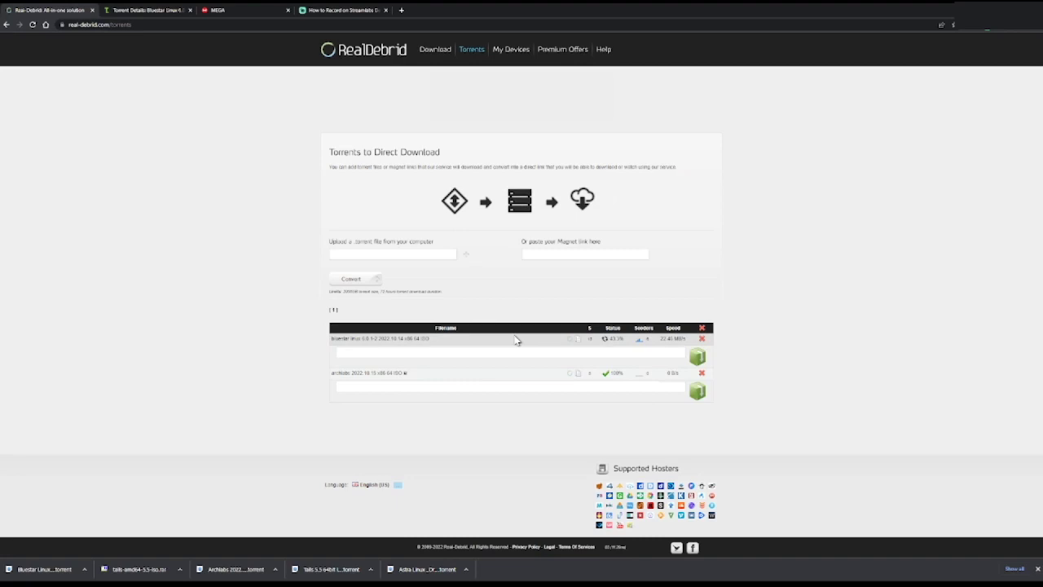
mouse_move(498, 324)
left_mouse_down()
mouse_move(405, 292)
mouse_move(304, 160)
mouse_move(604, 300)
mouse_move(758, 413)
left_mouse_up()
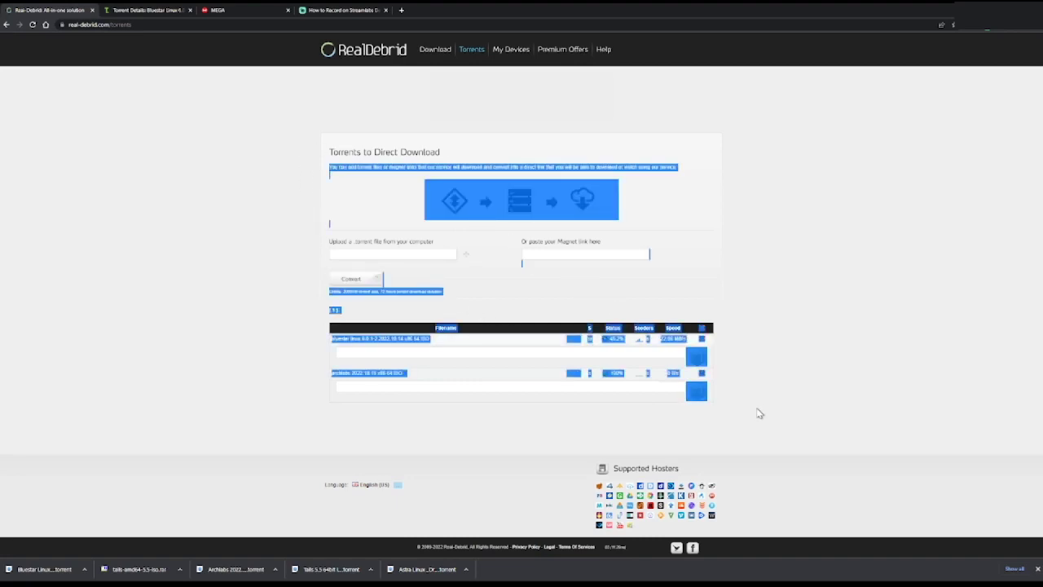
left_click(765, 390)
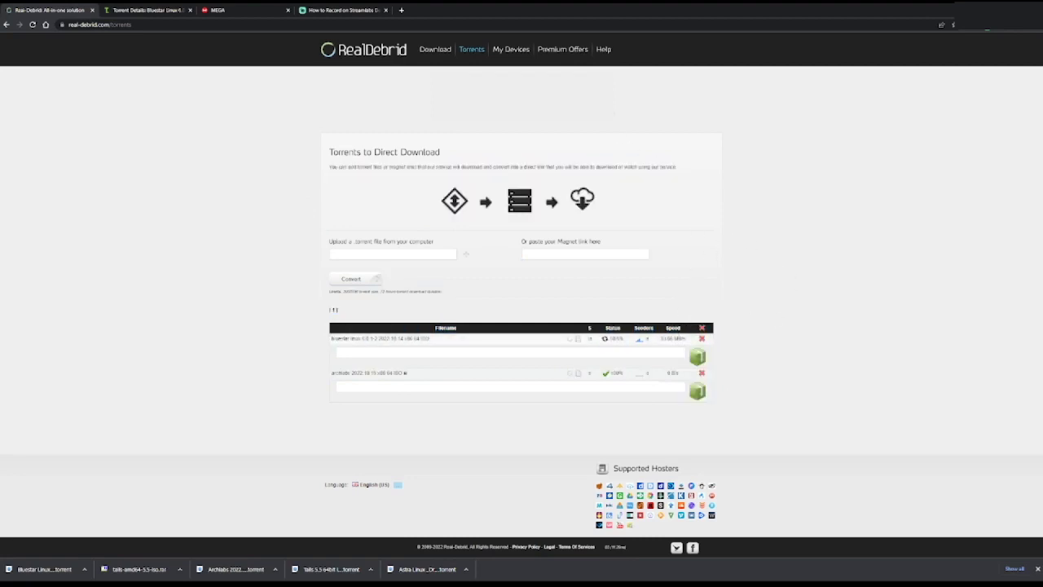
Step: Open the Premium Offers page and highlight the list of premium benefits
left_click(569, 52)
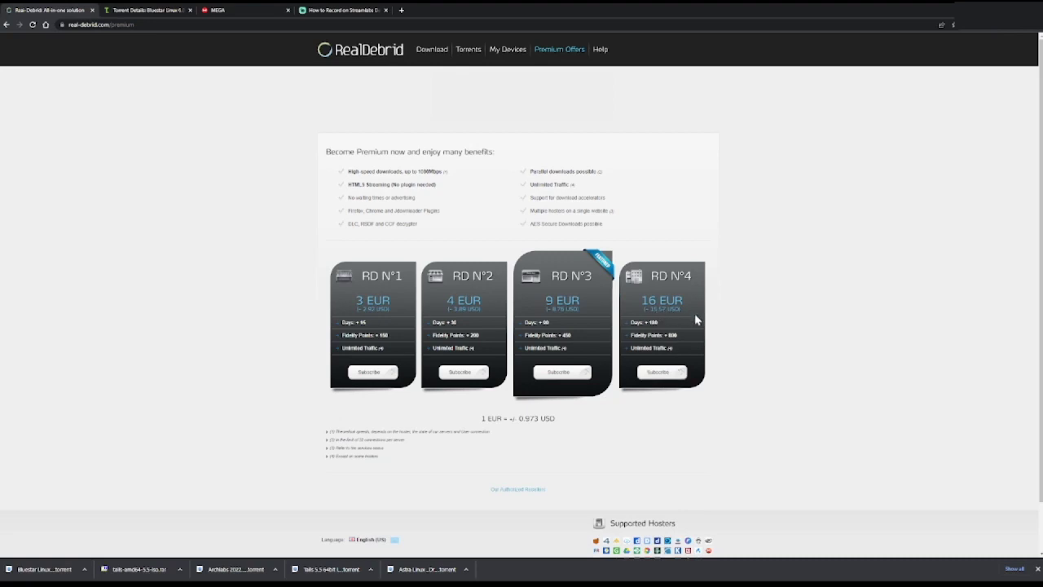
mouse_move(618, 228)
left_mouse_down()
mouse_move(330, 152)
mouse_move(621, 236)
mouse_move(342, 196)
mouse_move(338, 151)
mouse_move(619, 228)
mouse_move(563, 224)
mouse_move(342, 165)
mouse_move(327, 148)
mouse_move(598, 224)
left_mouse_up()
left_click(625, 231)
left_click(329, 150)
left_click(622, 229)
left_click(342, 166)
left_click(329, 147)
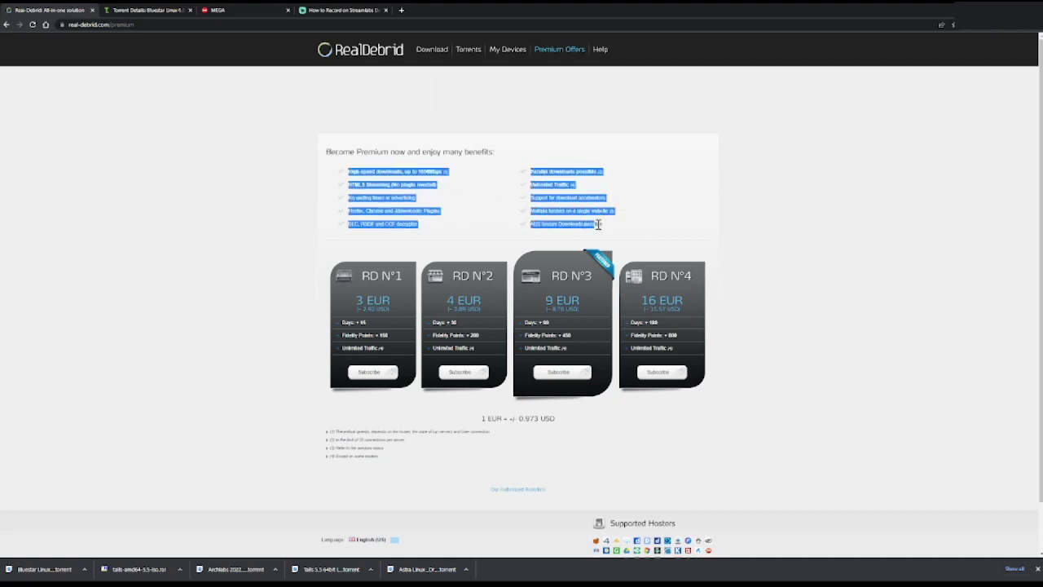
left_click(613, 235)
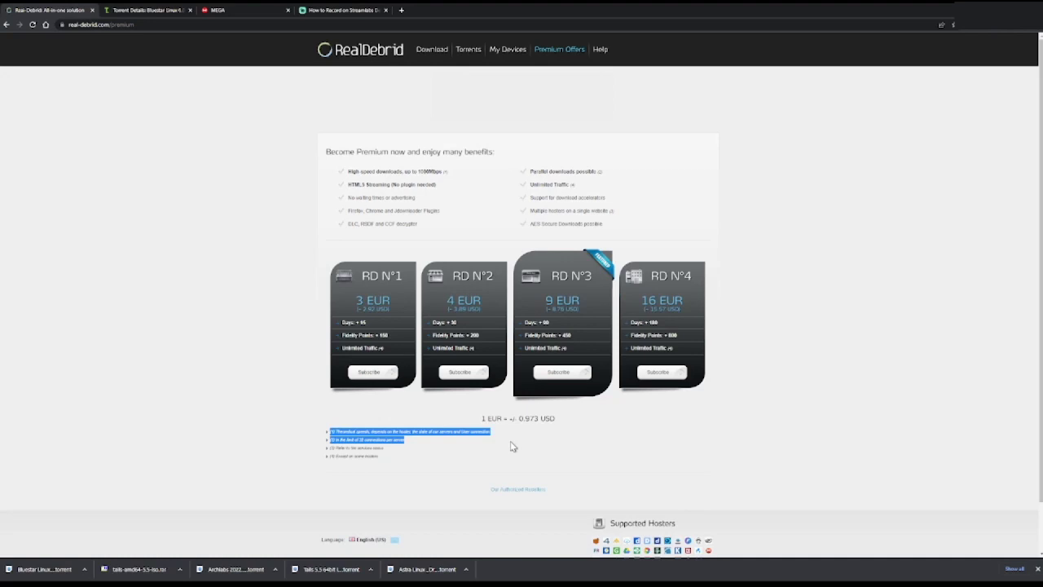
Step: Highlight the footnotes below the plans, then the two-column benefits list
mouse_move(512, 446)
left_mouse_down()
mouse_move(526, 462)
mouse_move(334, 414)
left_mouse_up()
left_click(536, 470)
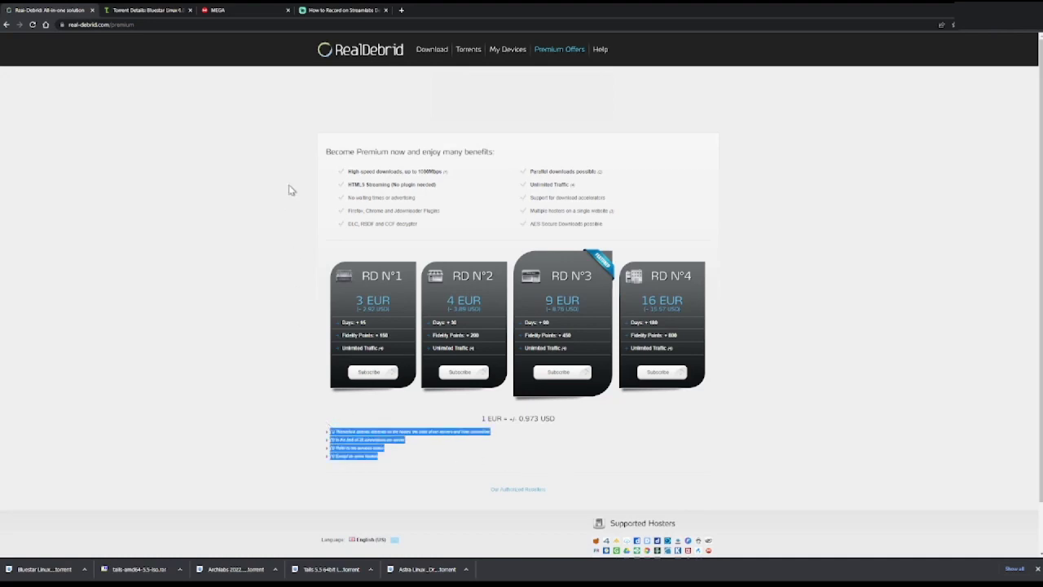
left_click(316, 153)
left_click_drag(296, 121, 613, 222)
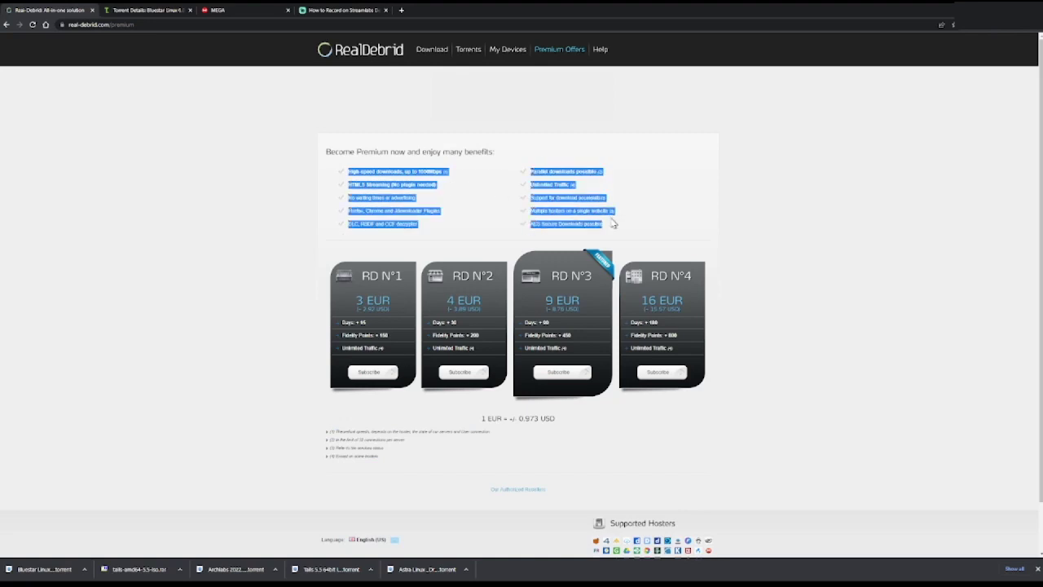
left_click(623, 225)
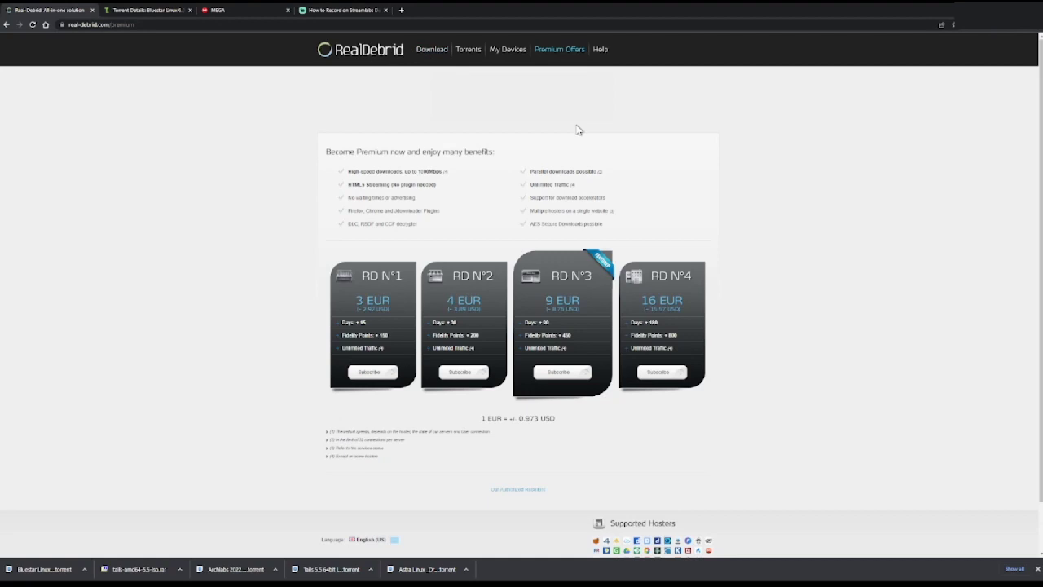
Step: Highlight the benefits, the four RD plan cards from 3 to 16 EUR, and footnotes
left_click_drag(692, 114, 752, 433)
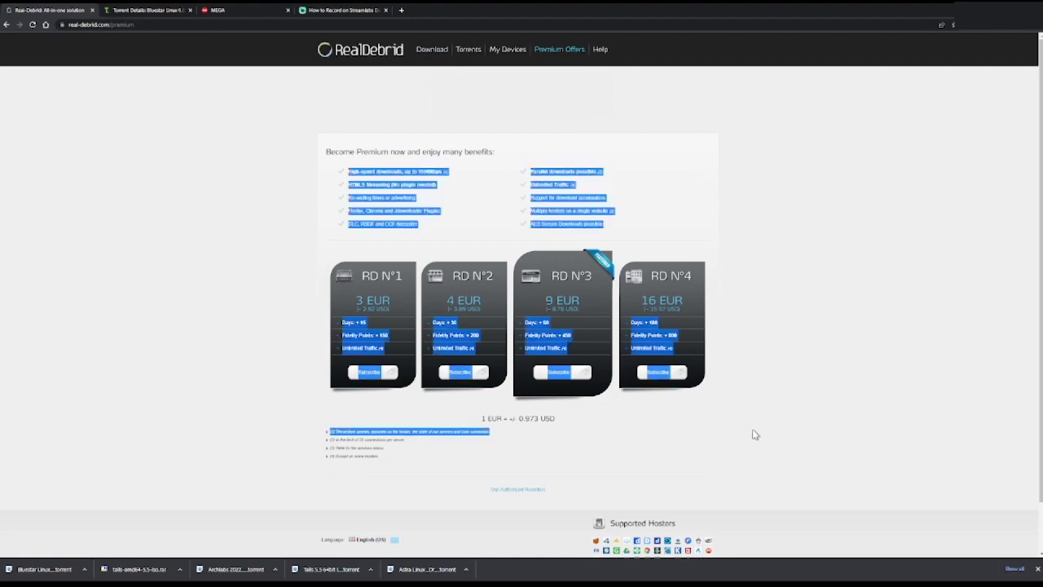
left_click(789, 456)
mouse_move(805, 453)
left_mouse_down()
mouse_move(301, 132)
mouse_move(750, 448)
left_mouse_up()
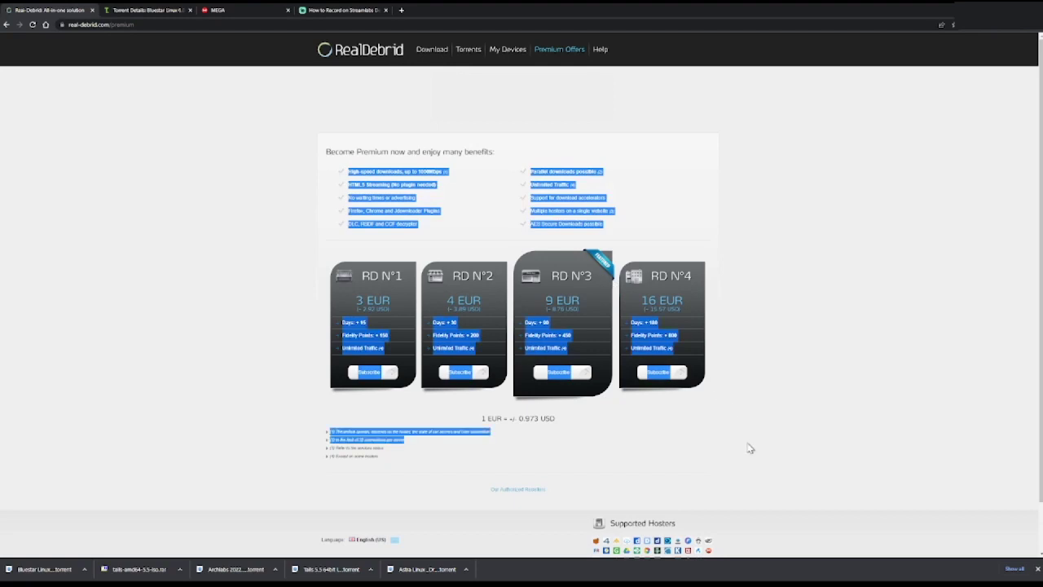
left_click(757, 458)
mouse_move(681, 460)
left_mouse_down()
mouse_move(287, 119)
mouse_move(753, 473)
mouse_move(299, 135)
left_mouse_up()
left_click(287, 118)
left_click(733, 478)
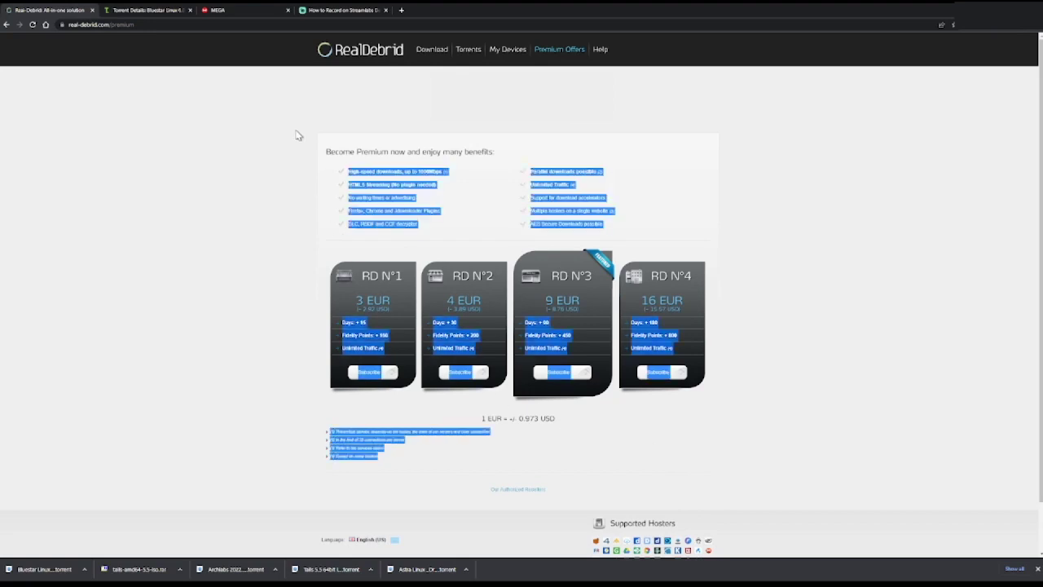
left_click(355, 120)
left_click_drag(584, 133, 750, 350)
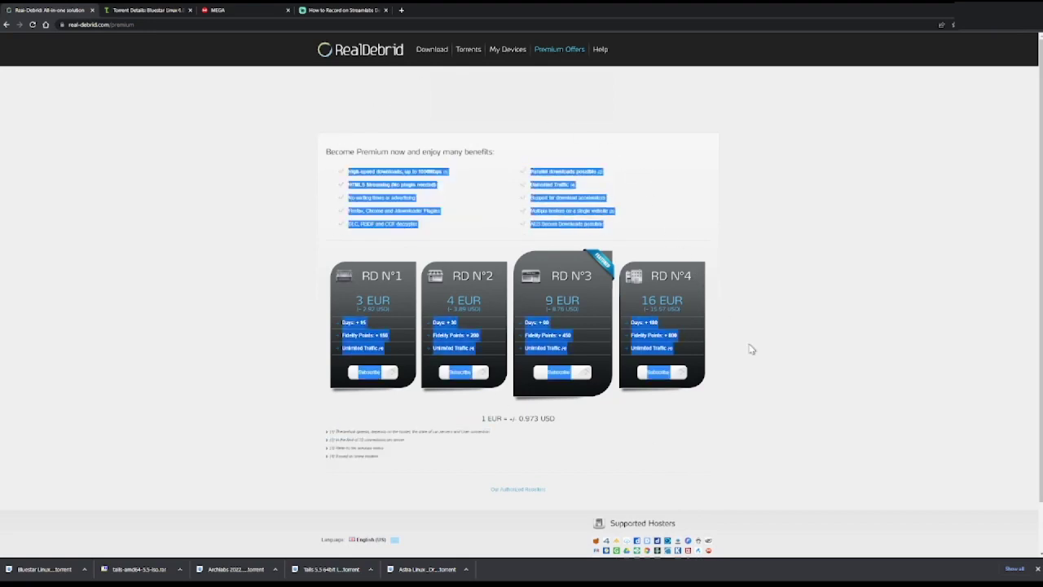
left_click(781, 399)
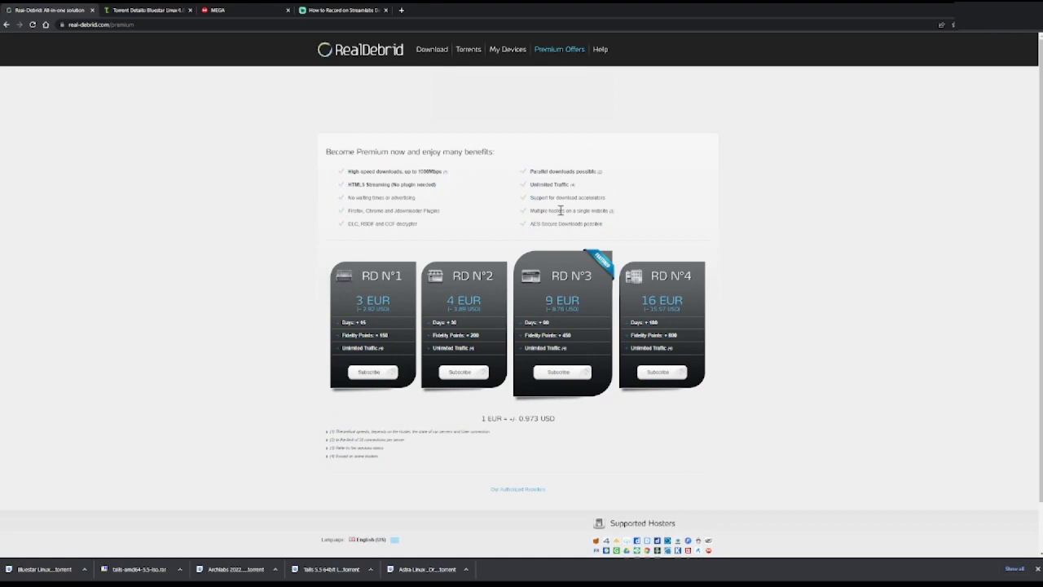